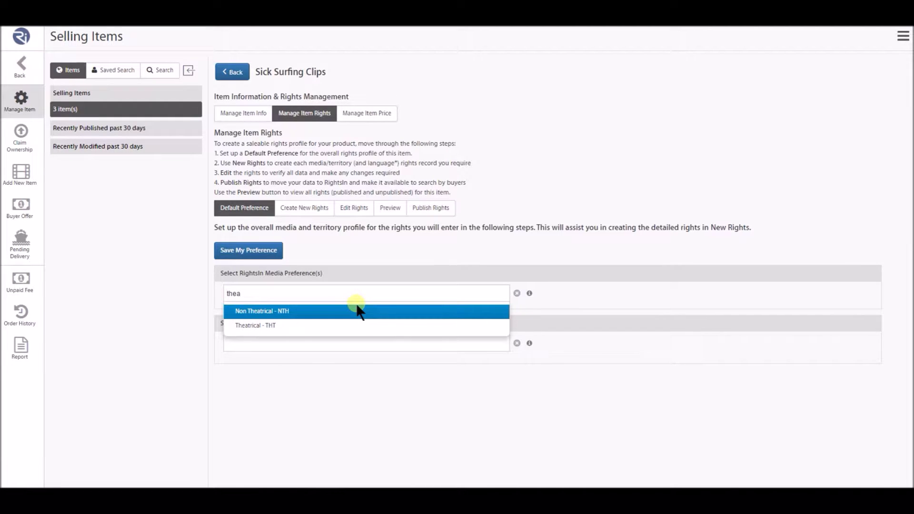
Add Theatrical - THT and DVD - DVD as the default media preferences for Sick Surfing Clips
click(271, 326)
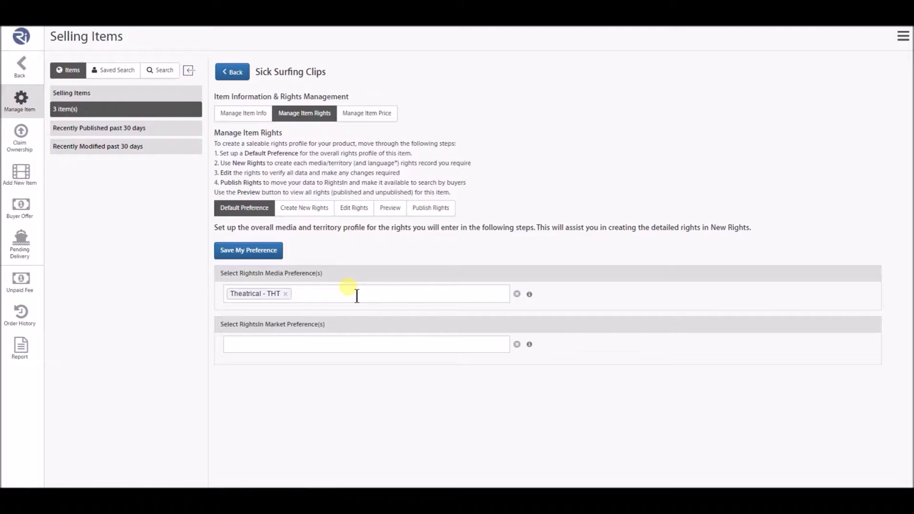
text(dv)
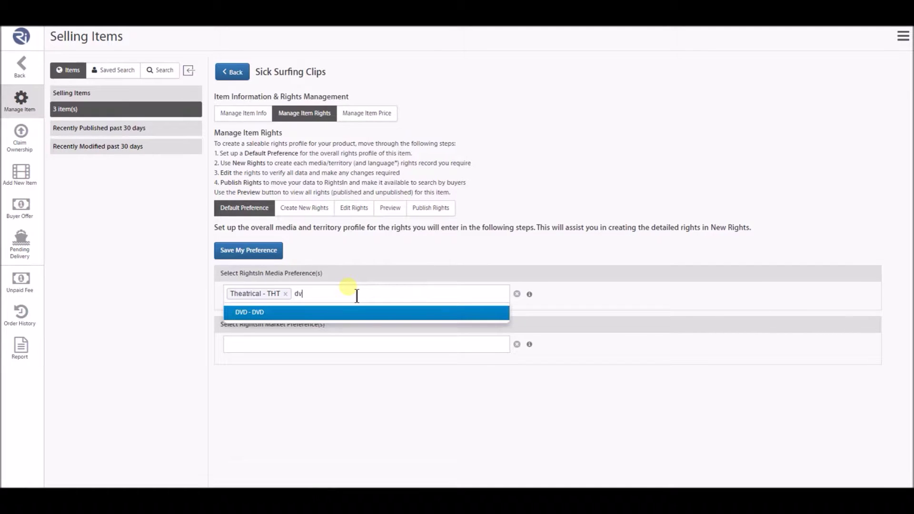
click(331, 312)
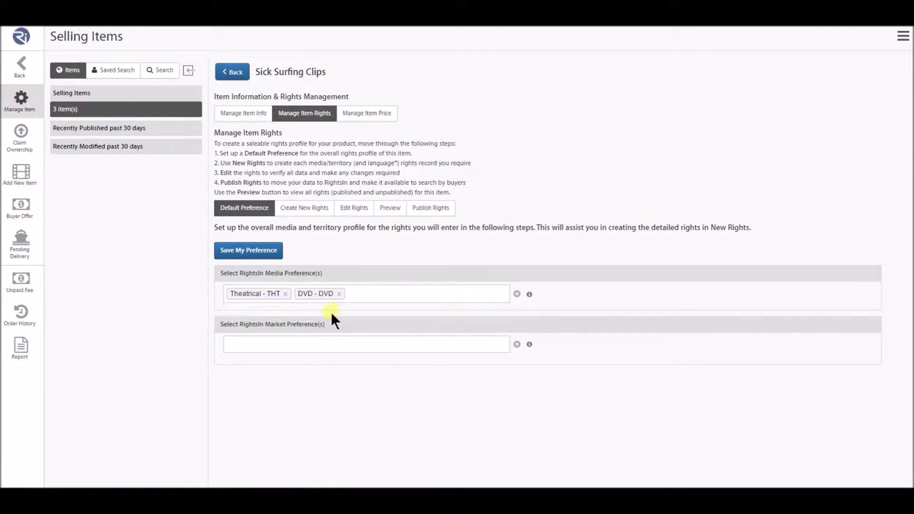
Add Canada as the default market preference and save the preferences
click(301, 354)
click(303, 352)
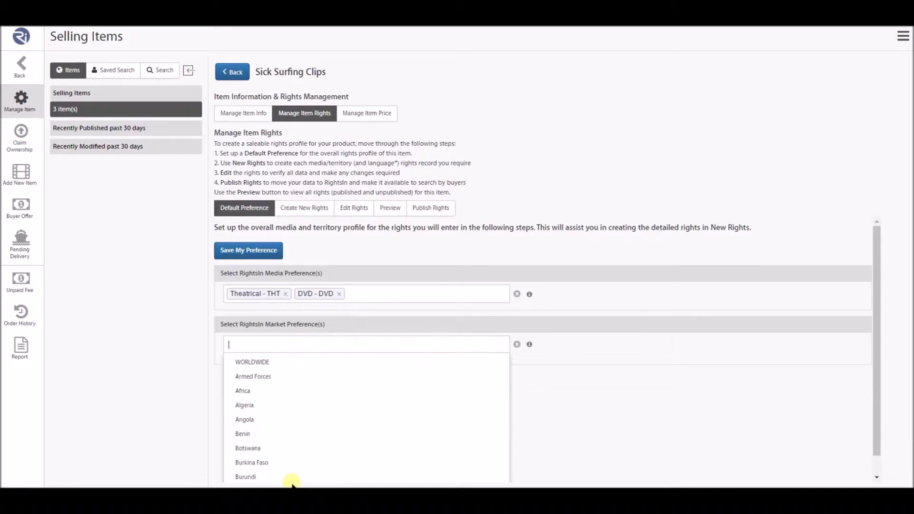
scroll(302, 453, down, 1)
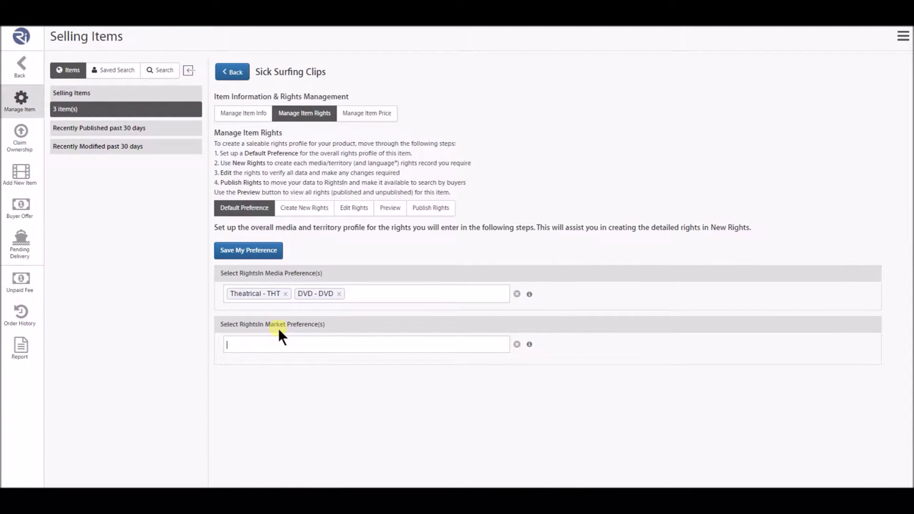
text(cana)
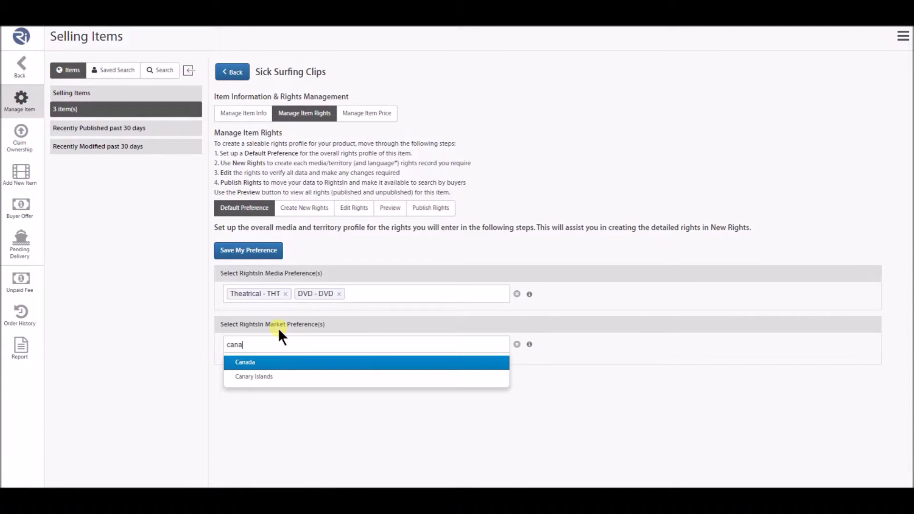
click(246, 362)
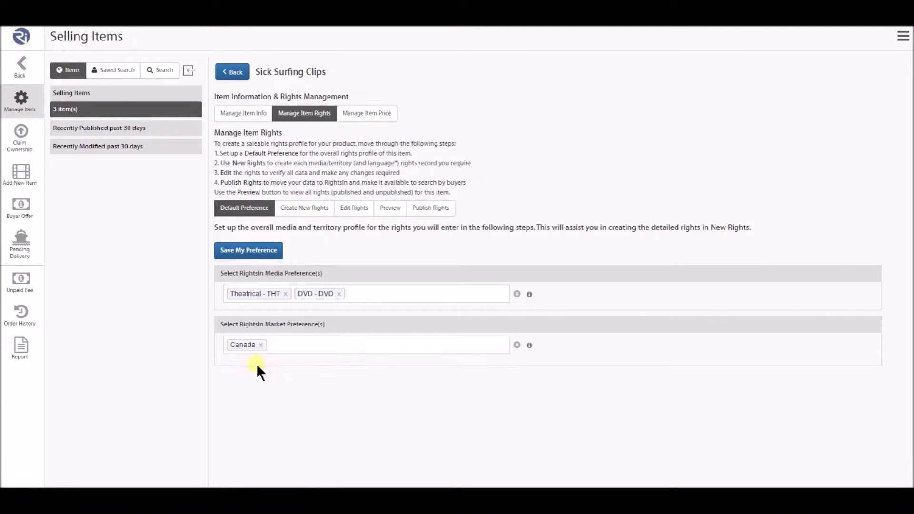
click(255, 255)
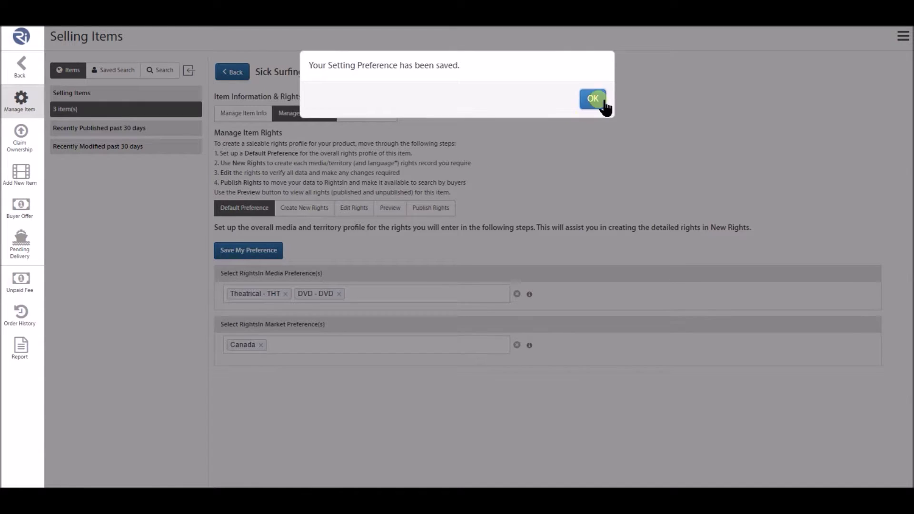
click(594, 100)
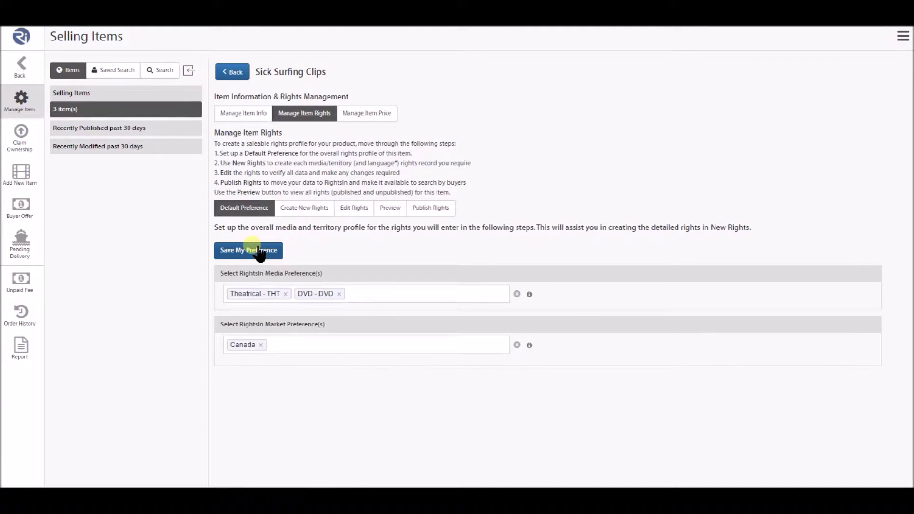
Start a new rights record and enter "Canada +" as its Reference ID
click(310, 209)
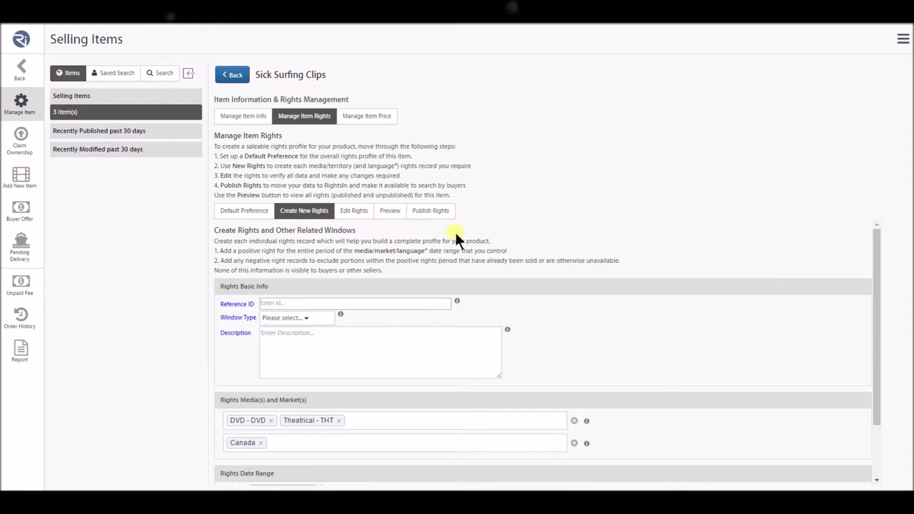
scroll(629, 243, down, 1)
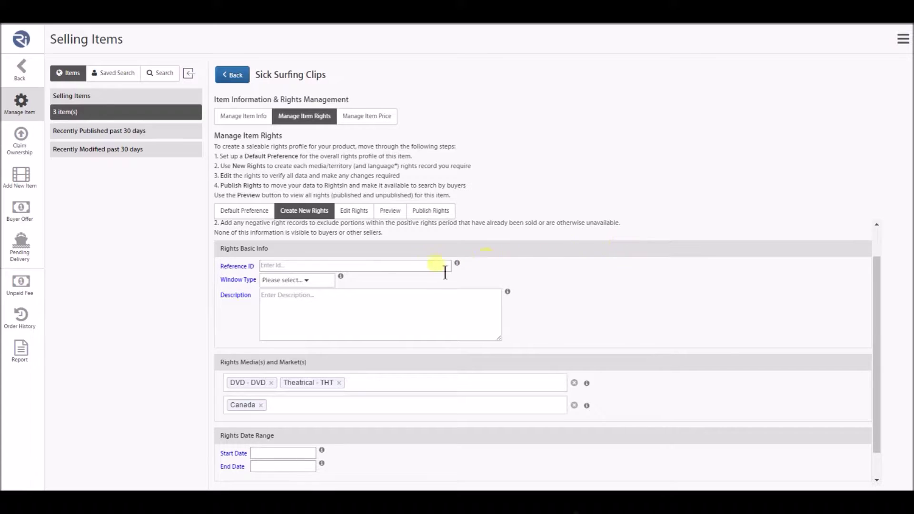
click(298, 265)
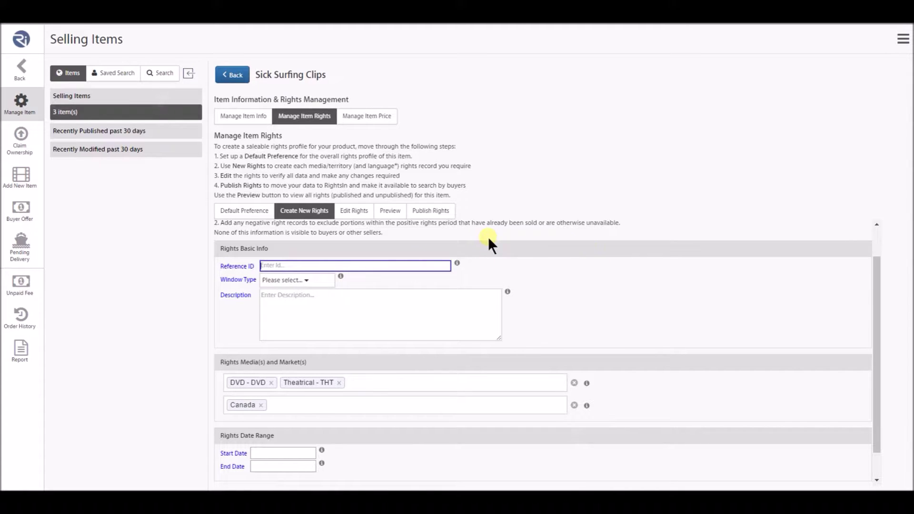
text(Cana)
text(da)
text( -)
Set the window type to (+) Distribution Rights and enter the description "Canada positive rights"
click(326, 293)
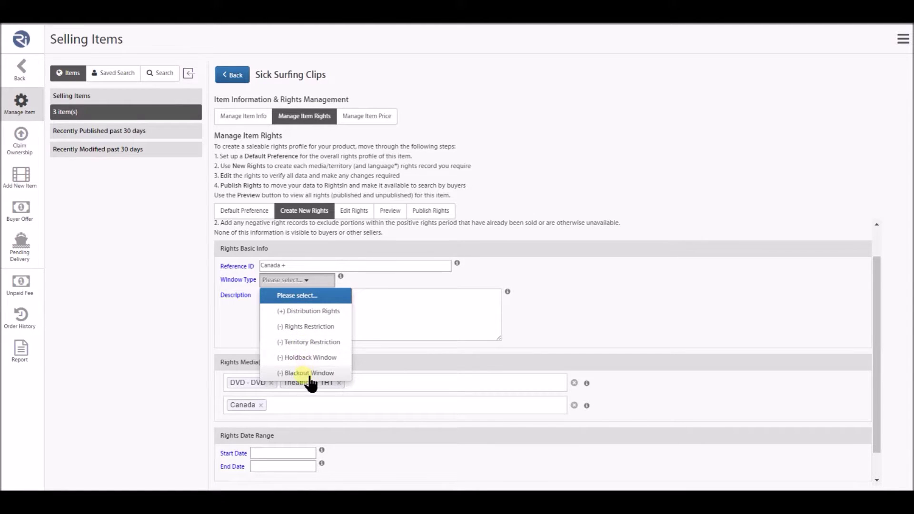
click(311, 311)
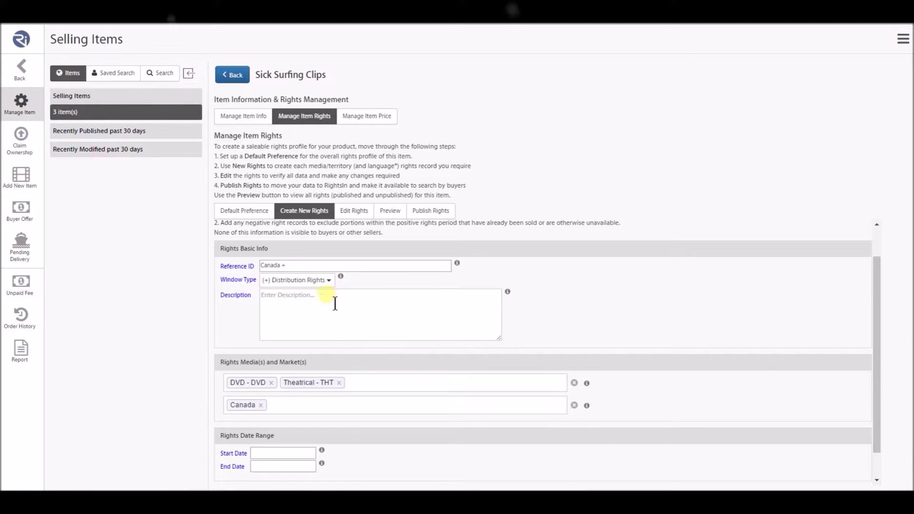
click(273, 301)
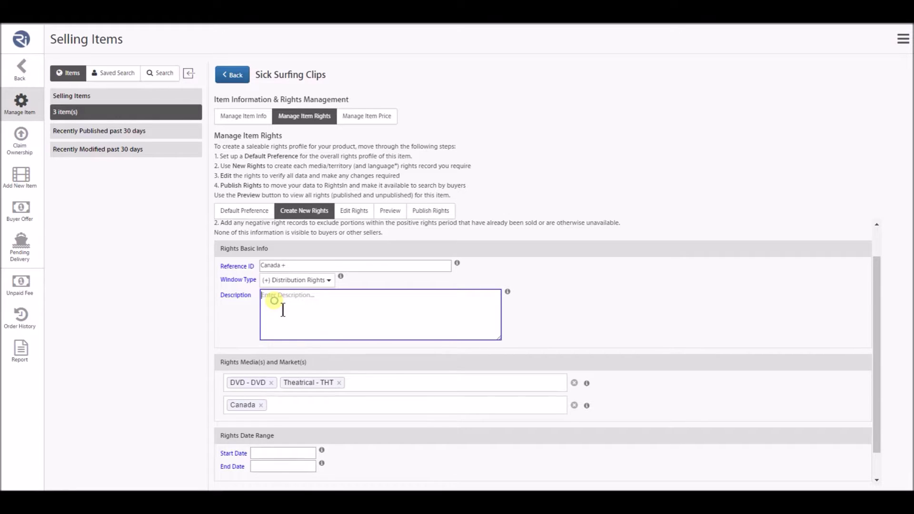
text(Canada positive rights)
Set the start date of the rights date range to 1 Jul 2016
scroll(757, 278, down, 1)
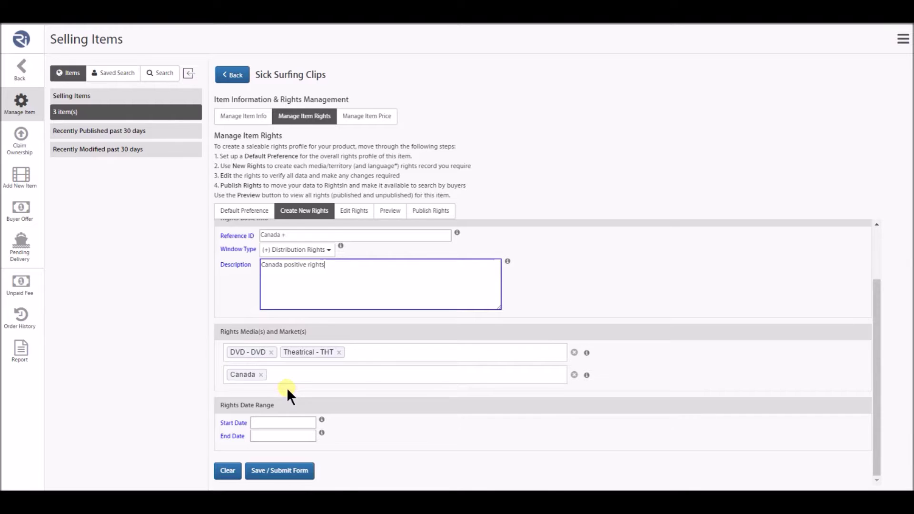
click(284, 421)
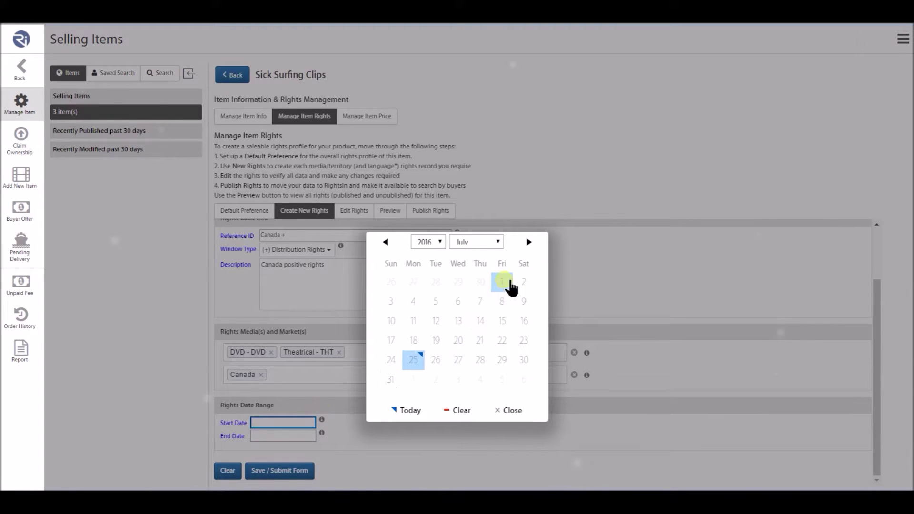
click(502, 282)
Set the end date of the rights to 1 Jul 2030 and submit the new rights record
click(281, 434)
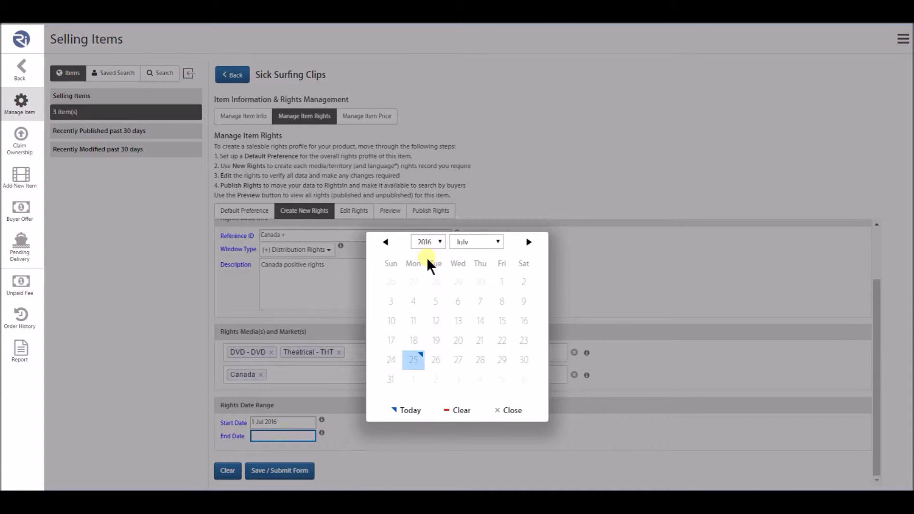
click(437, 241)
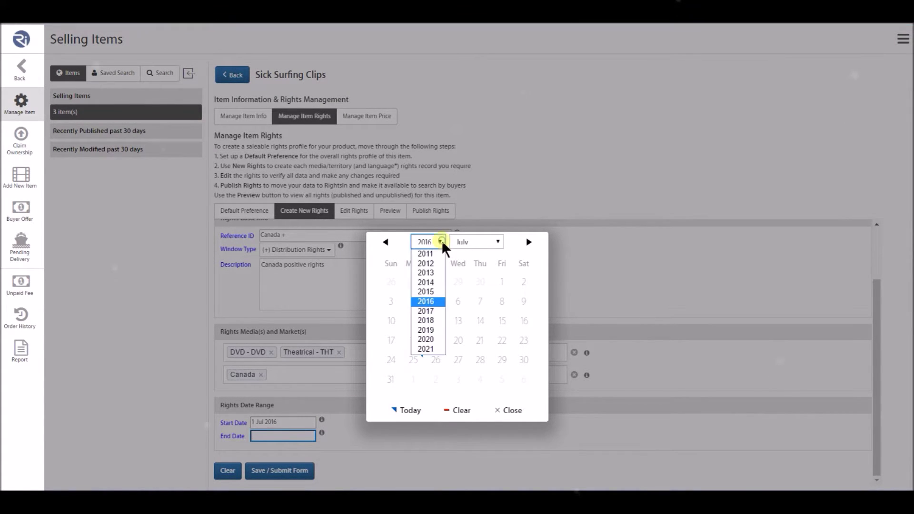
click(437, 349)
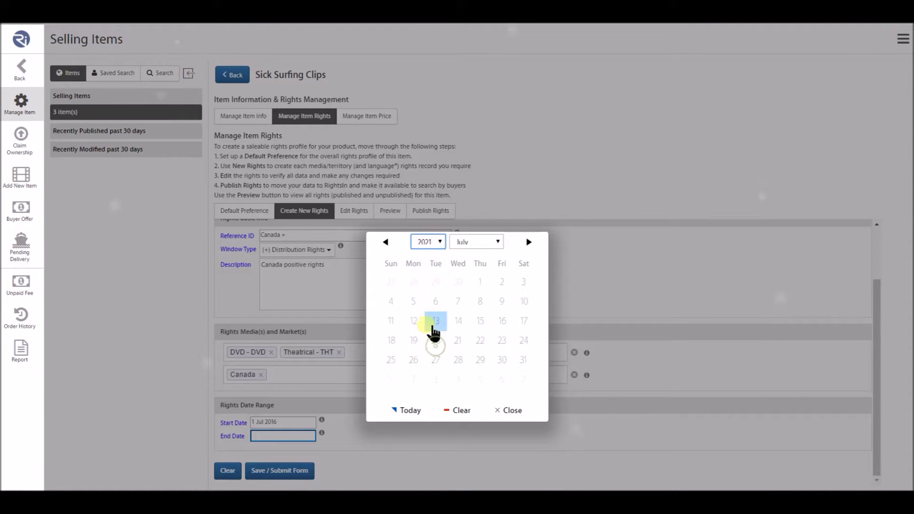
click(439, 241)
click(432, 349)
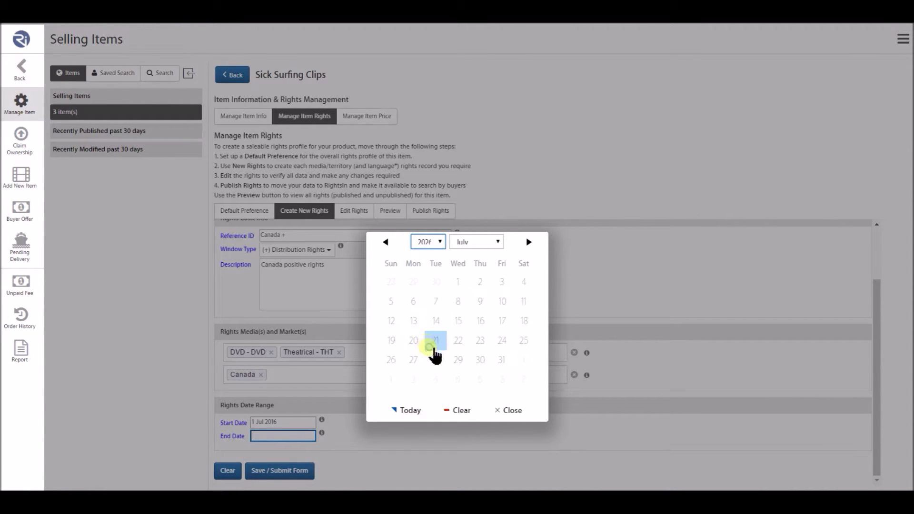
click(439, 243)
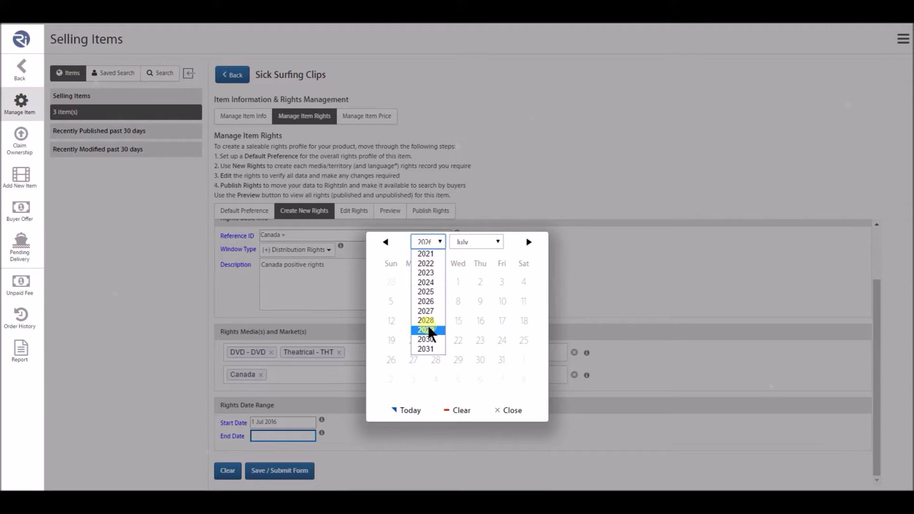
click(430, 341)
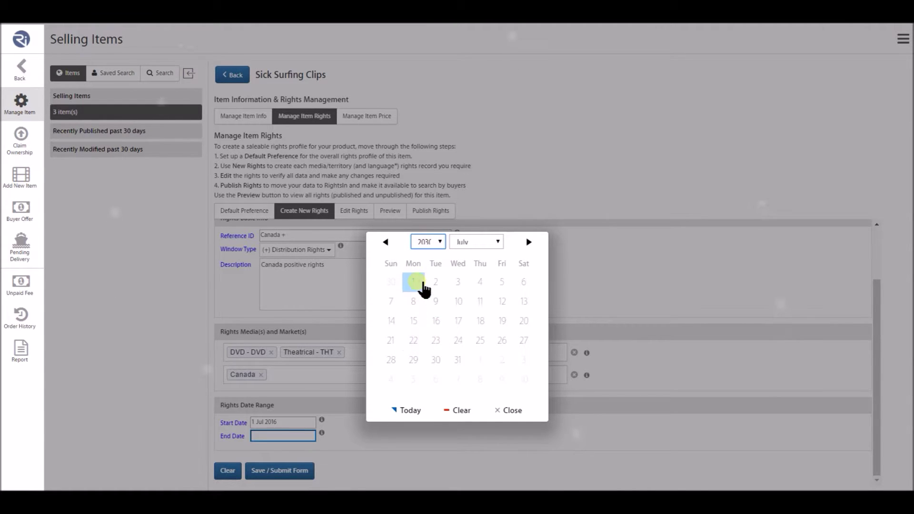
click(414, 283)
click(280, 472)
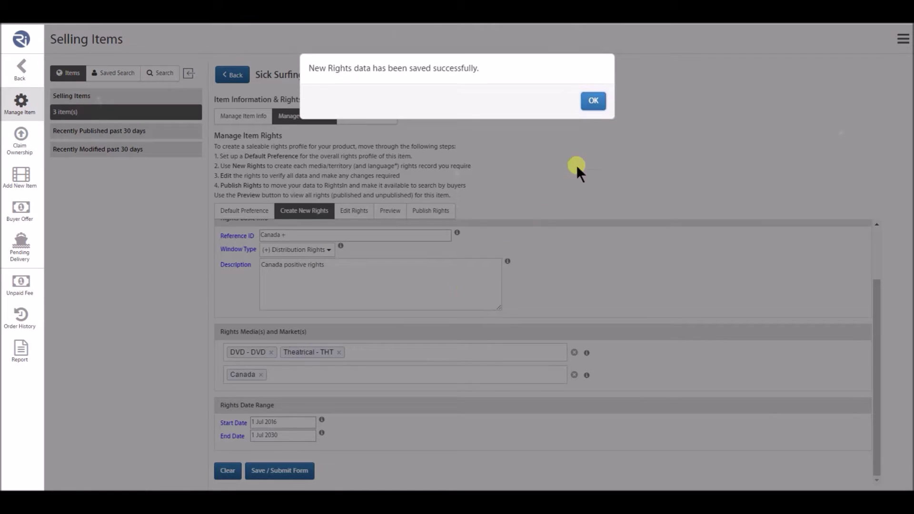
click(593, 104)
Look up the unpublished "Canada +" distribution rights record for proofing and editing
click(305, 211)
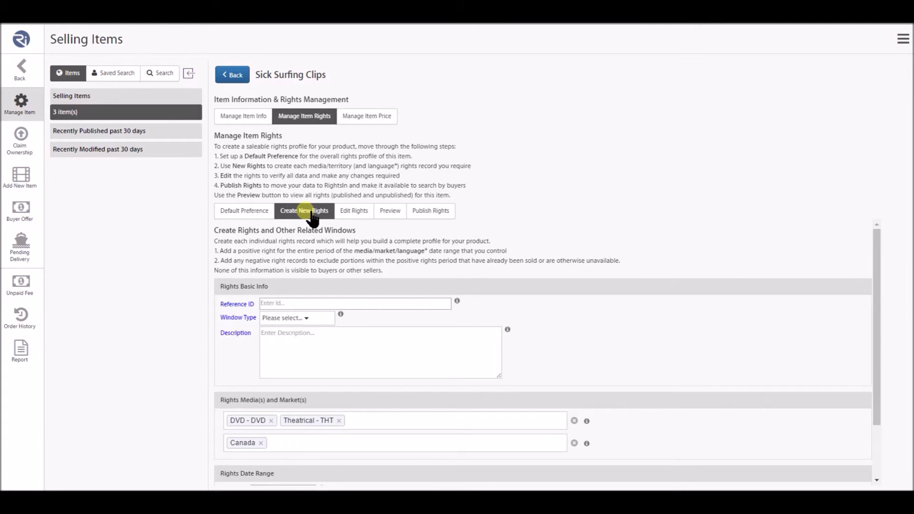
click(355, 212)
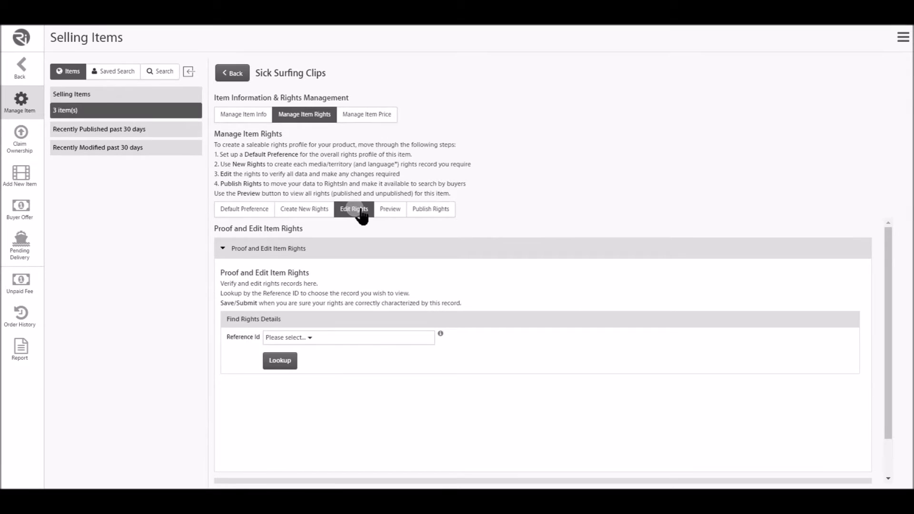
click(298, 339)
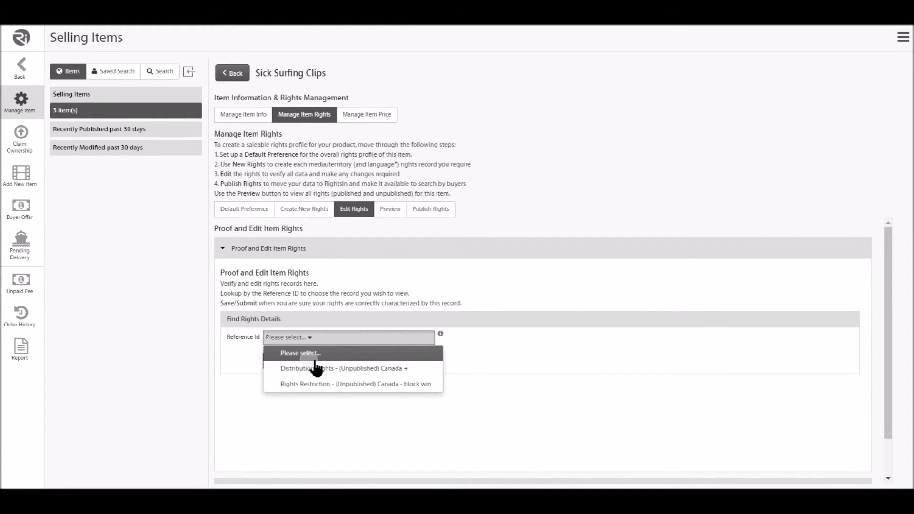
click(315, 369)
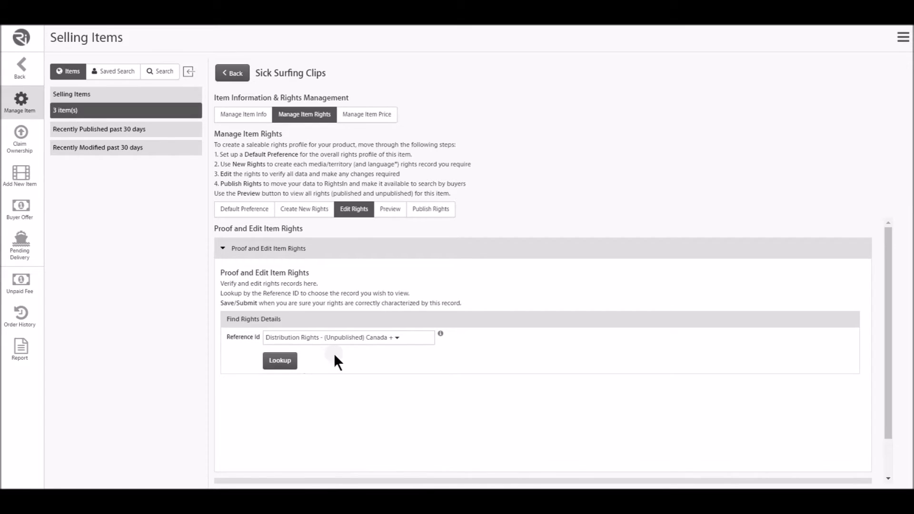
click(291, 361)
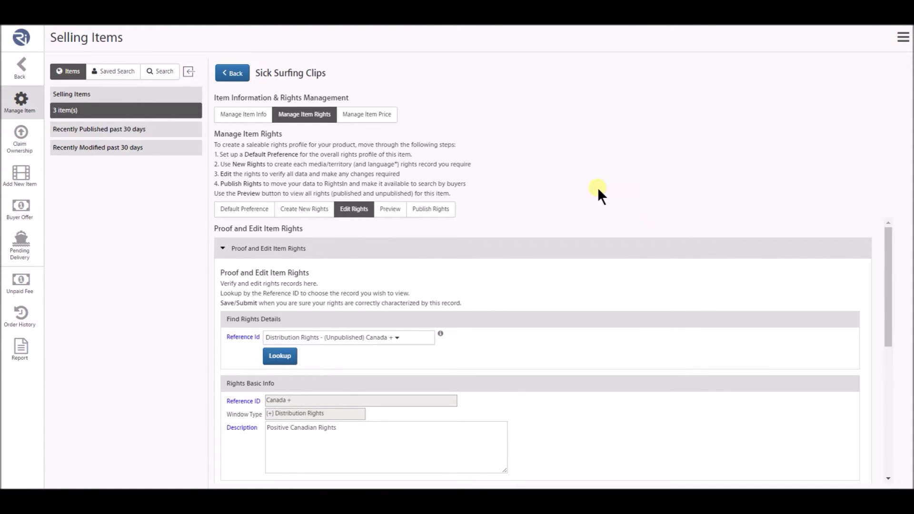
Review the record's description, media, market and date range, and submit the form to save it
scroll(561, 364, down, 3)
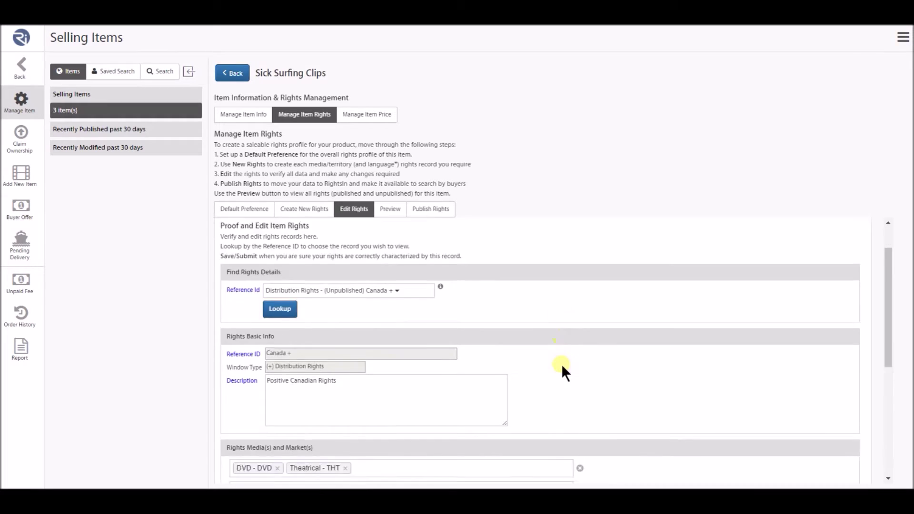
scroll(566, 363, down, 1)
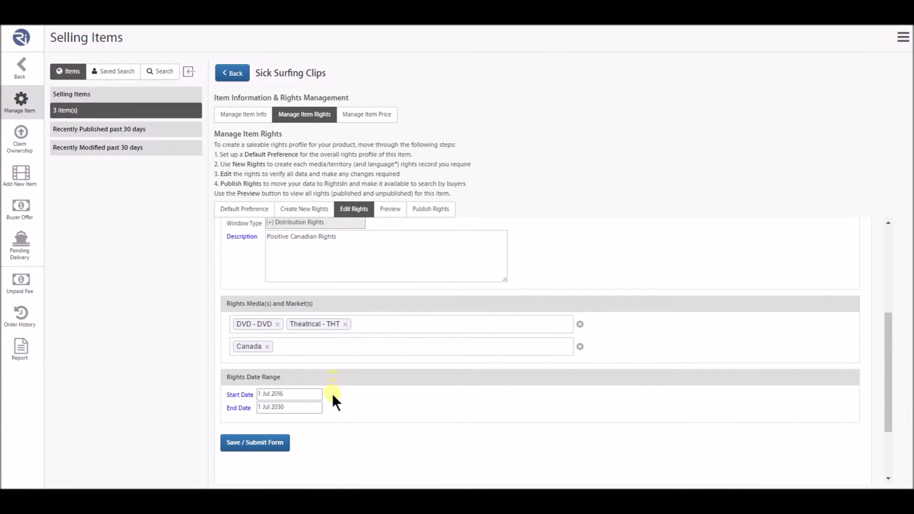
click(278, 445)
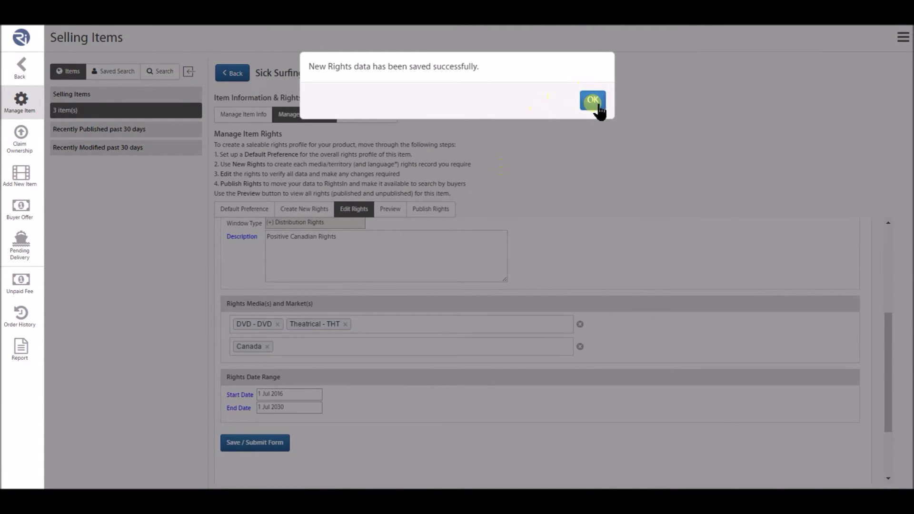
click(595, 99)
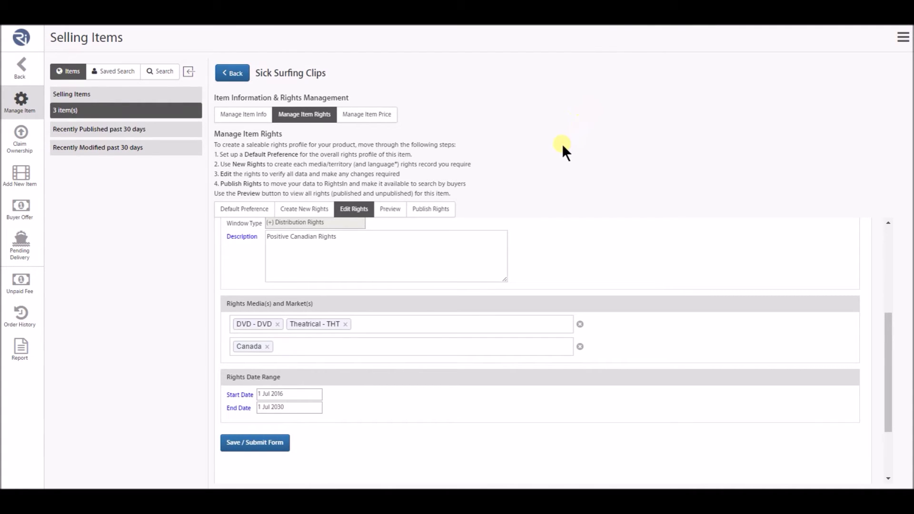
Look up the unpublished "Canada +" distribution rights record for publishing and publish it to the marketplace
click(435, 212)
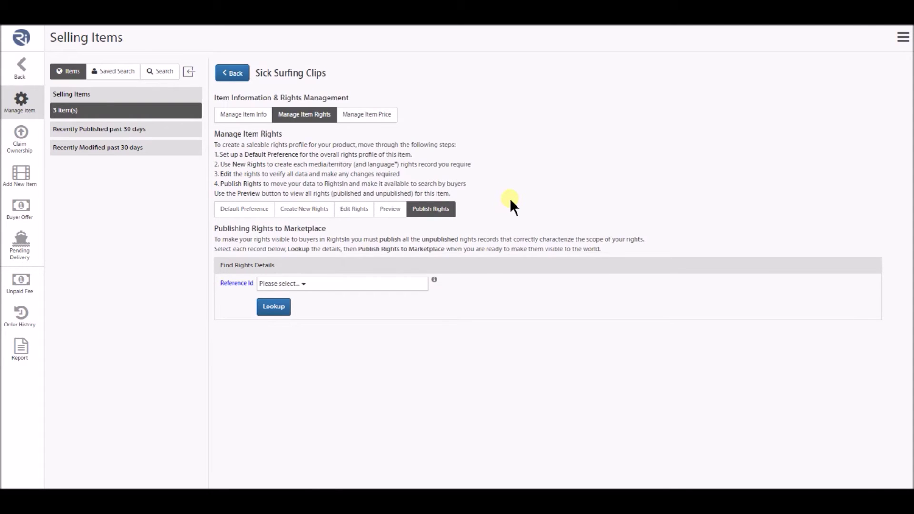
click(392, 289)
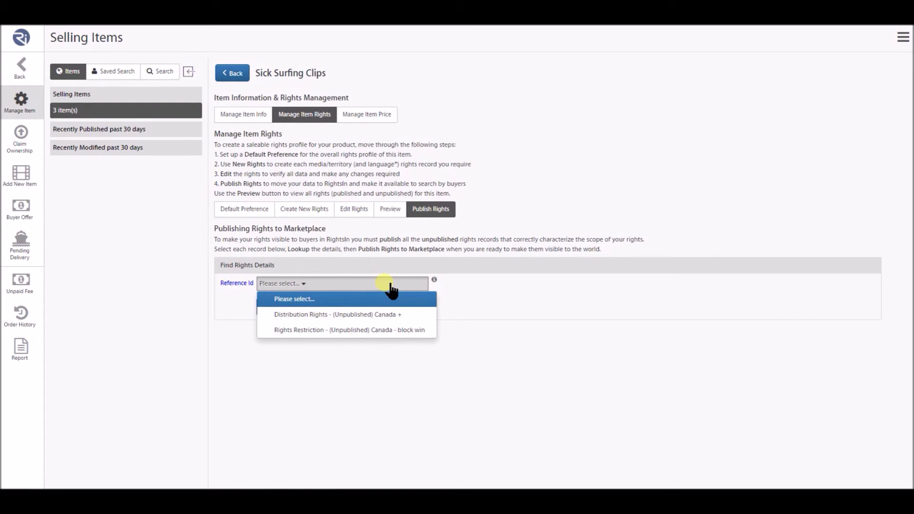
click(393, 315)
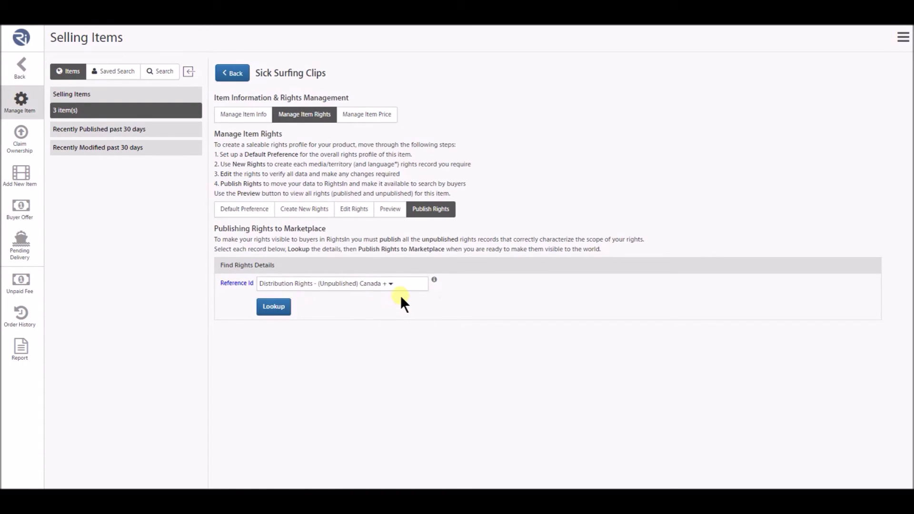
click(285, 309)
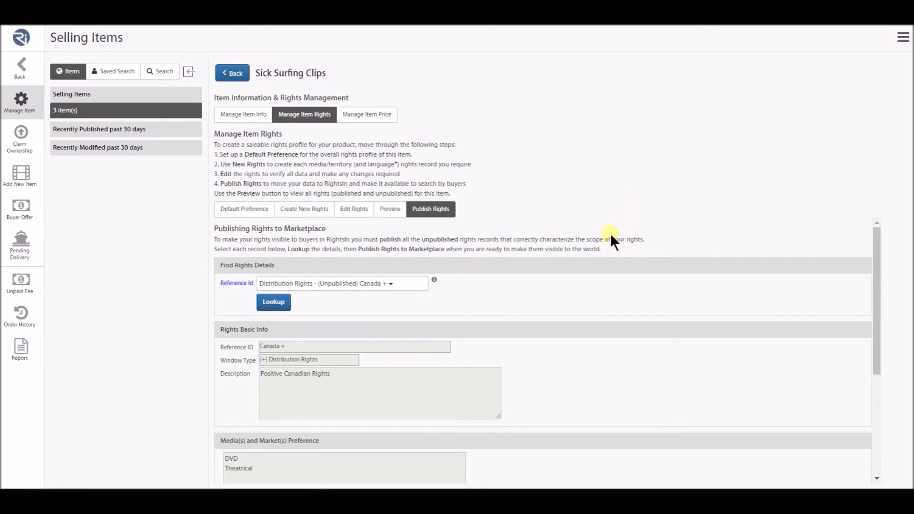
scroll(595, 298, down, 4)
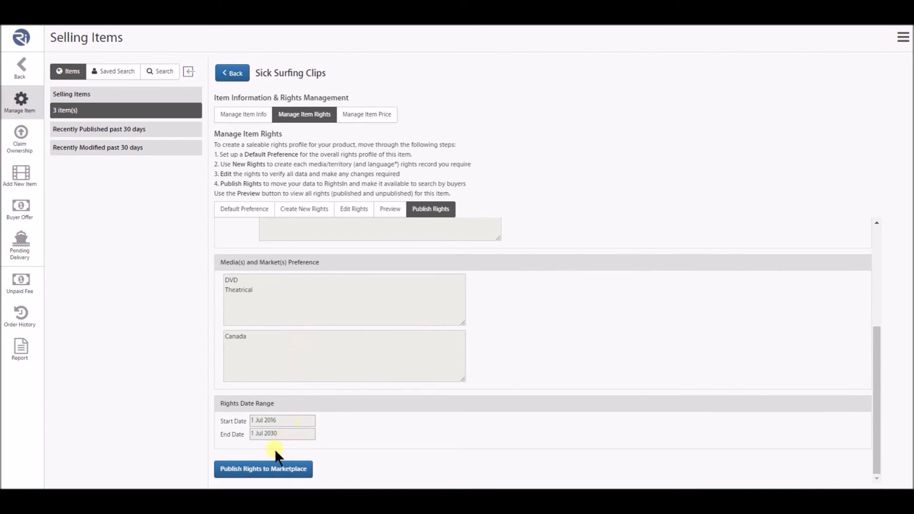
click(267, 470)
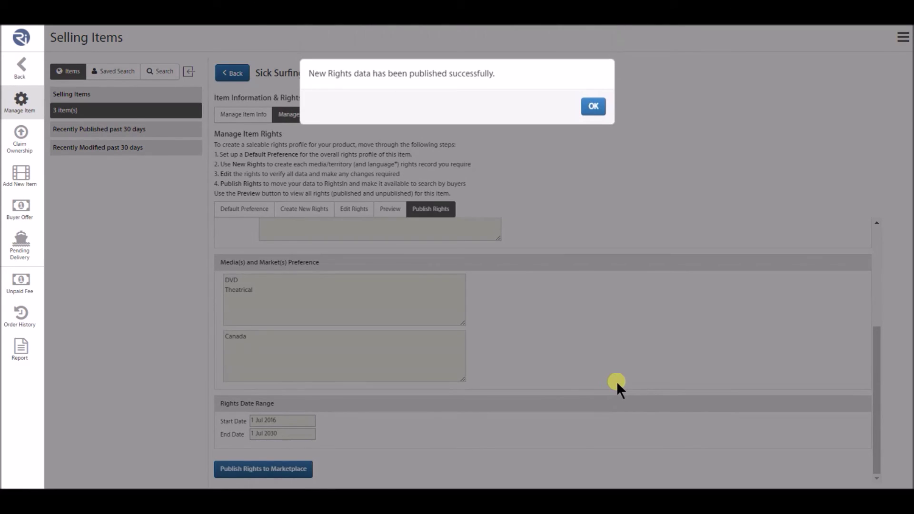
click(594, 105)
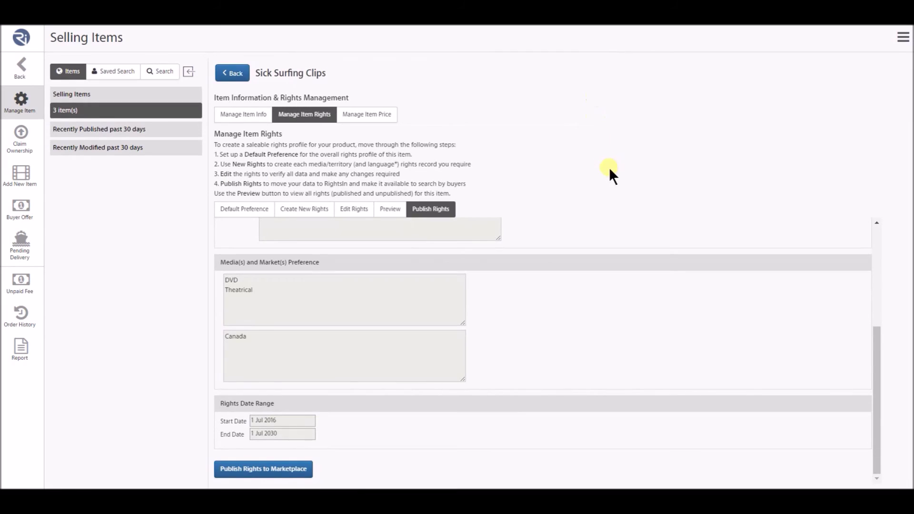
Preview the item's entire rights profile and check the publication status of the "Canada +" distribution rights record
click(394, 212)
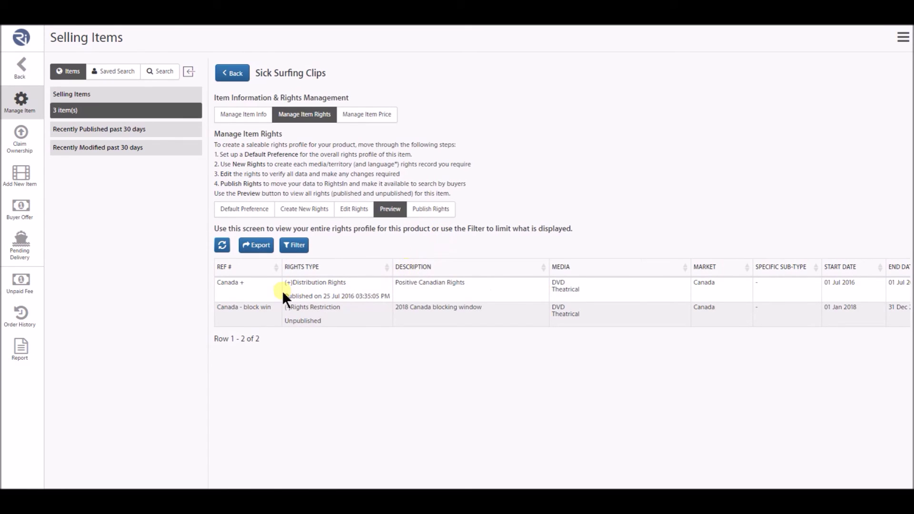
drag(286, 292, 400, 305)
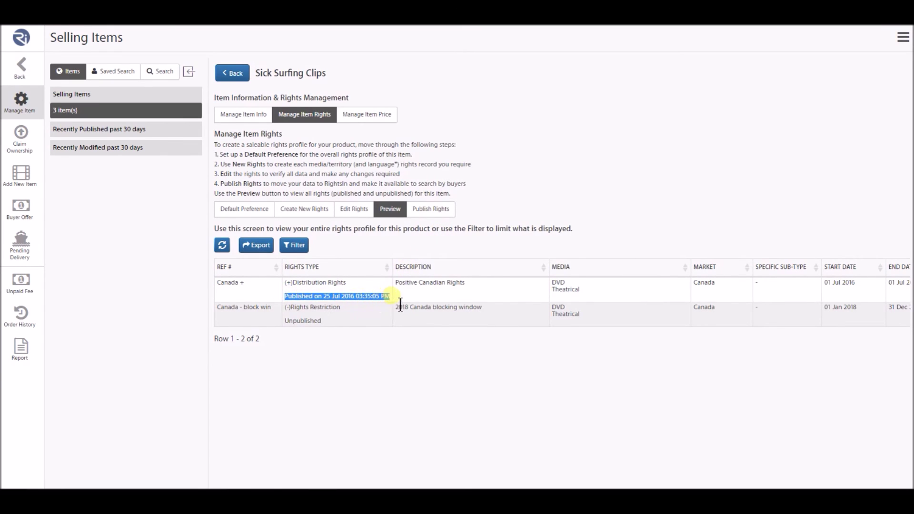
click(501, 198)
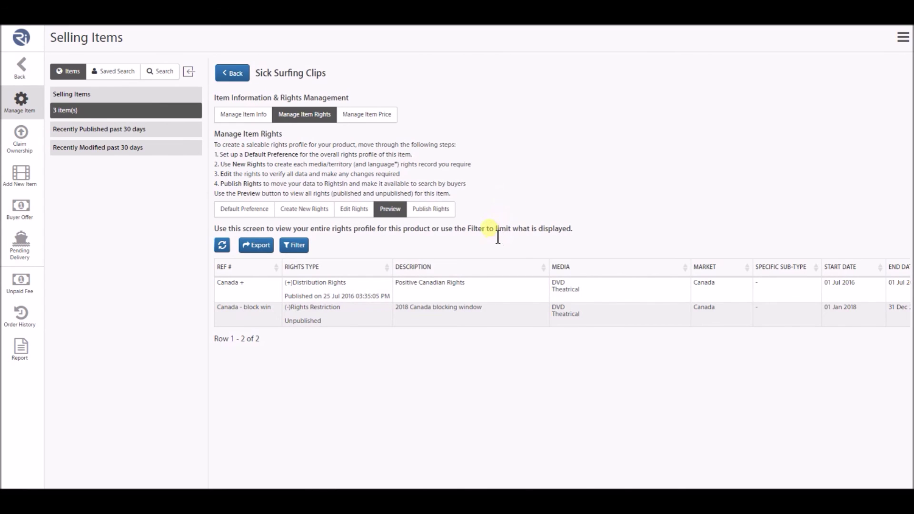